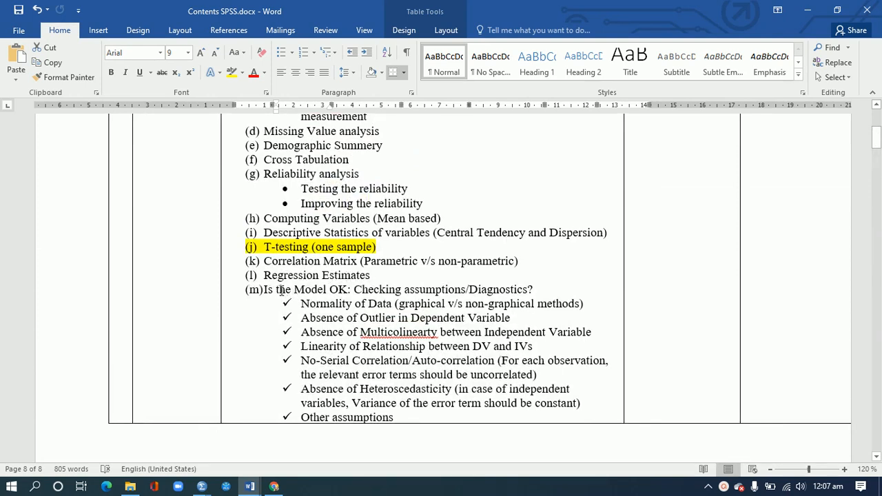
Mark the "Normality of Data" item in the Word outline, and switch to the Example final dataset in the SPSS Data Editor.
left_click_drag(301, 303, 583, 308)
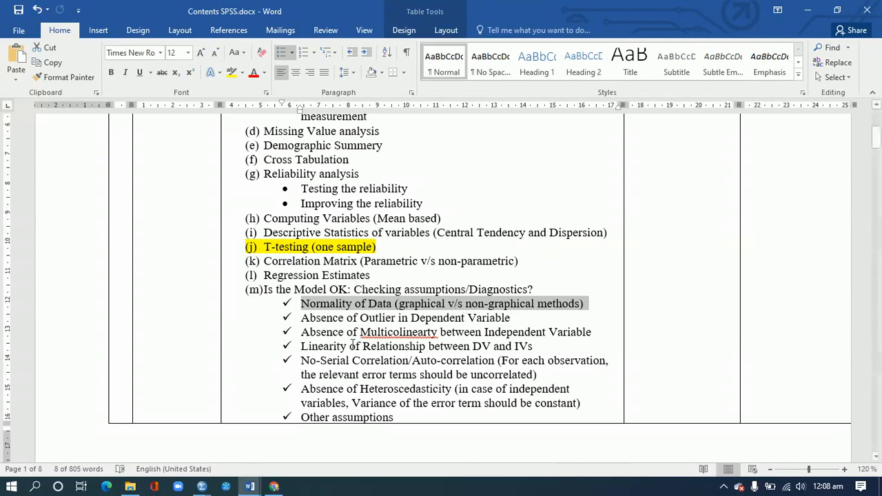
left_click(202, 487)
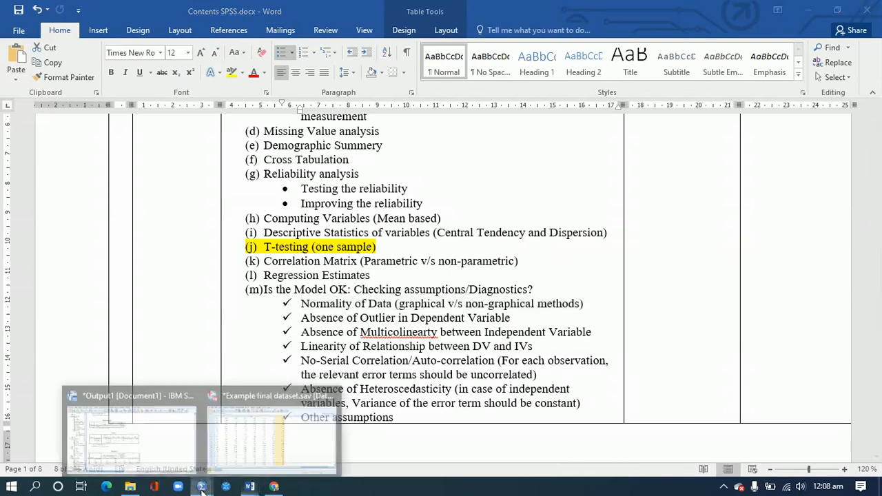
left_click(229, 437)
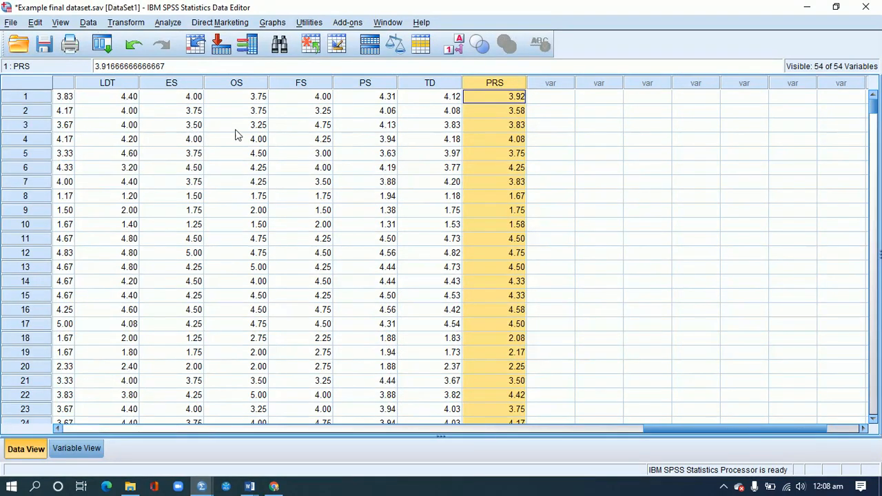
Select the PS variable's column in the dataset and open the Explore descriptive analysis.
left_click(348, 80)
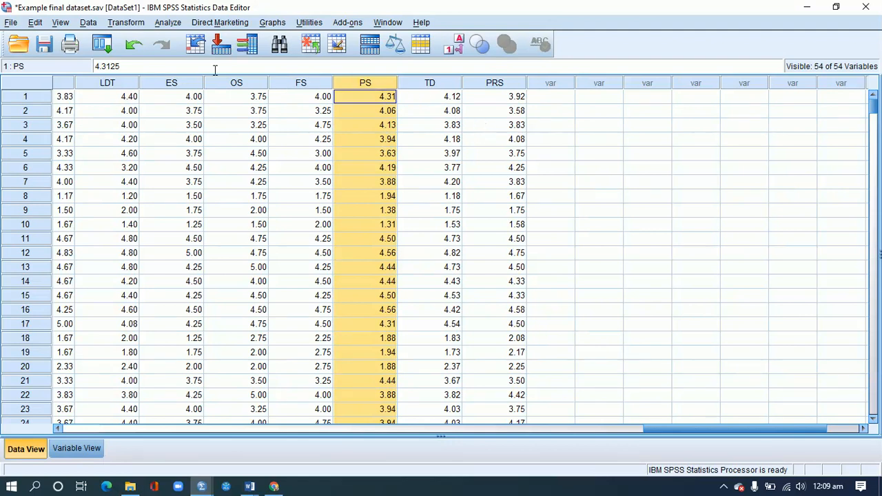
left_click(162, 23)
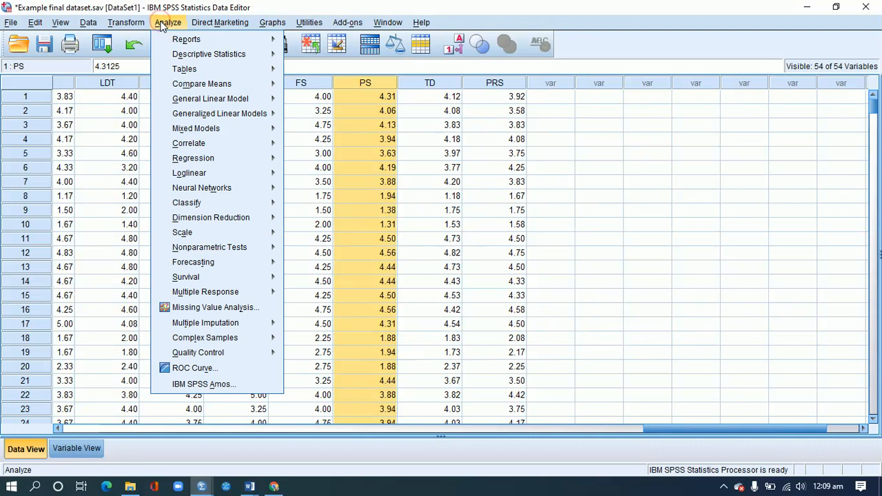
mouse_move(190, 265)
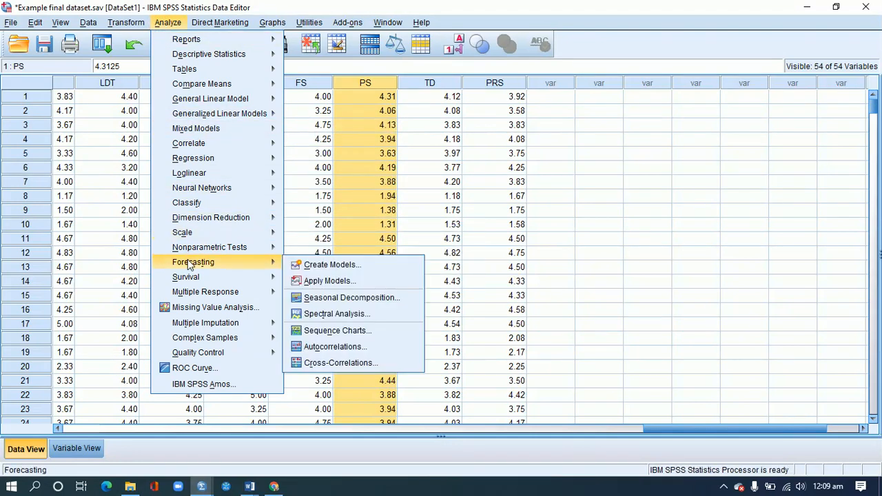
mouse_move(194, 235)
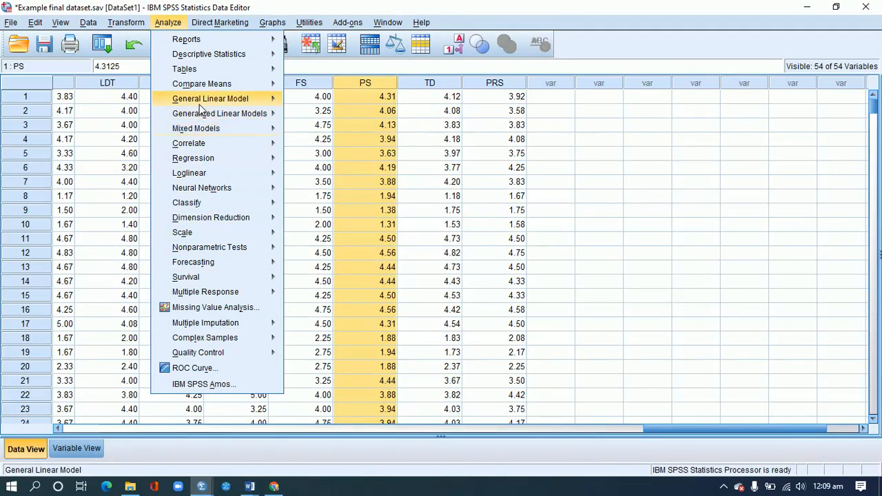
mouse_move(202, 91)
mouse_move(212, 59)
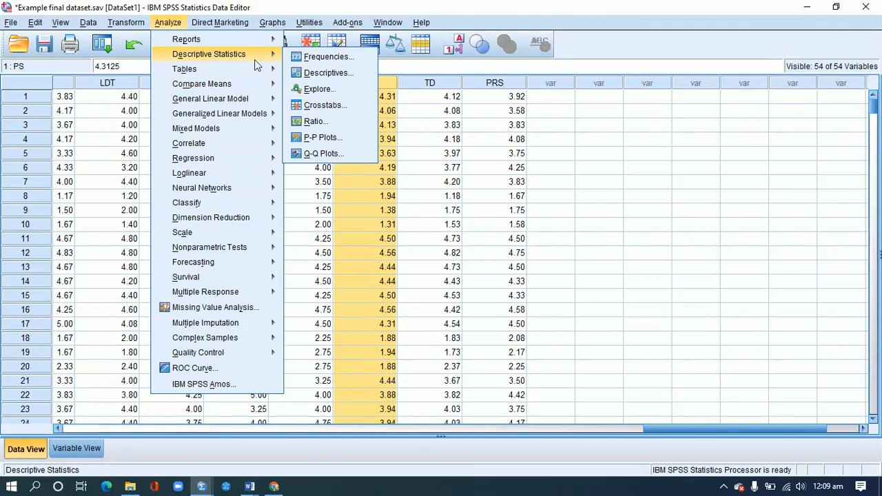
left_click(318, 89)
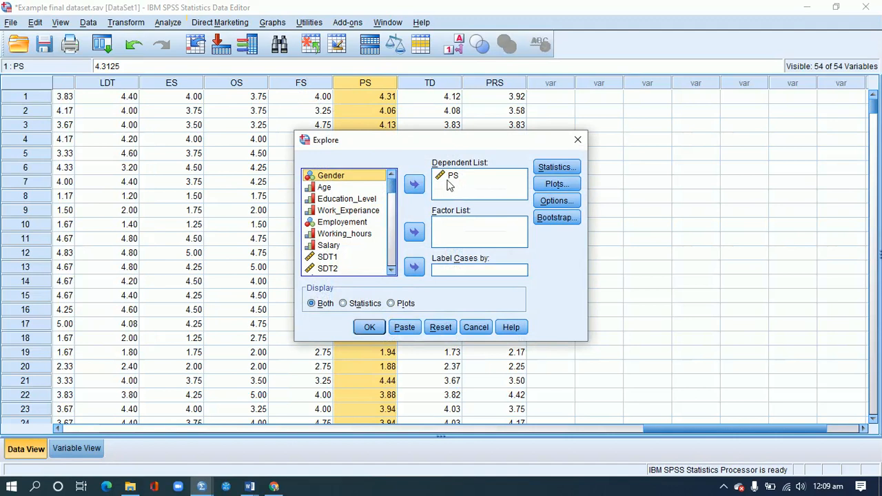
Remove PS from Explore's Dependent List and add it back as the dependent variable.
left_click(452, 176)
left_click(415, 182)
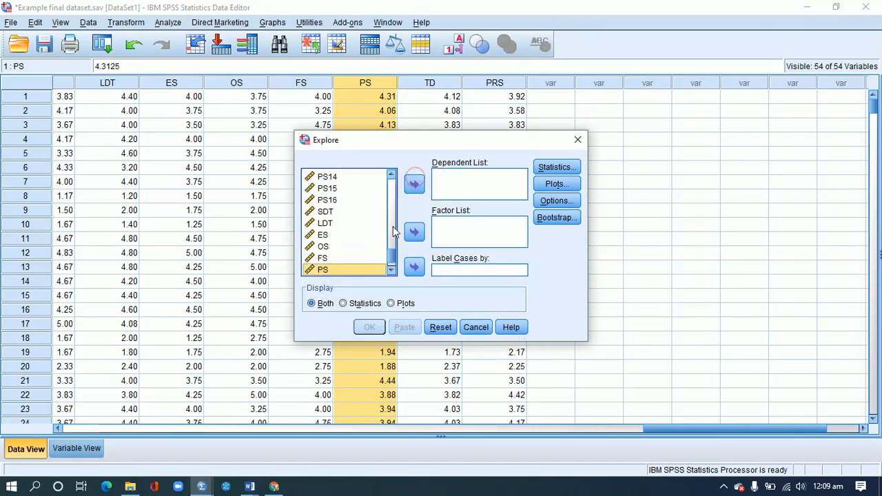
scroll(396, 222, "up", 6)
scroll(391, 236, "down", 6)
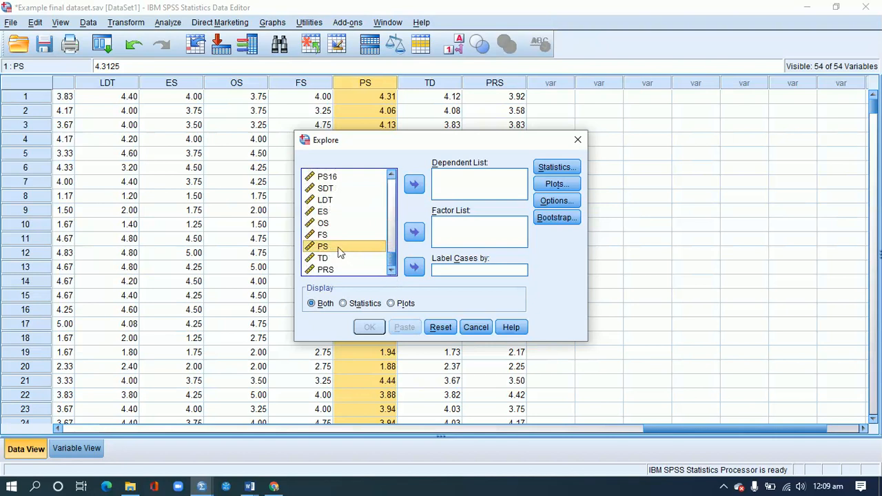
left_click(413, 191)
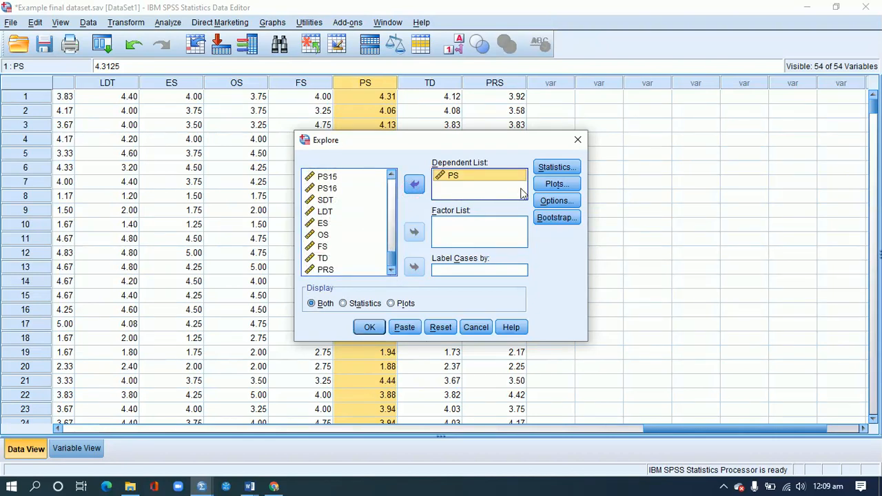
Run Explore on PS with Descriptives at 95% confidence, a histogram, normality plots with tests, and cases excluded listwise.
left_click(550, 170)
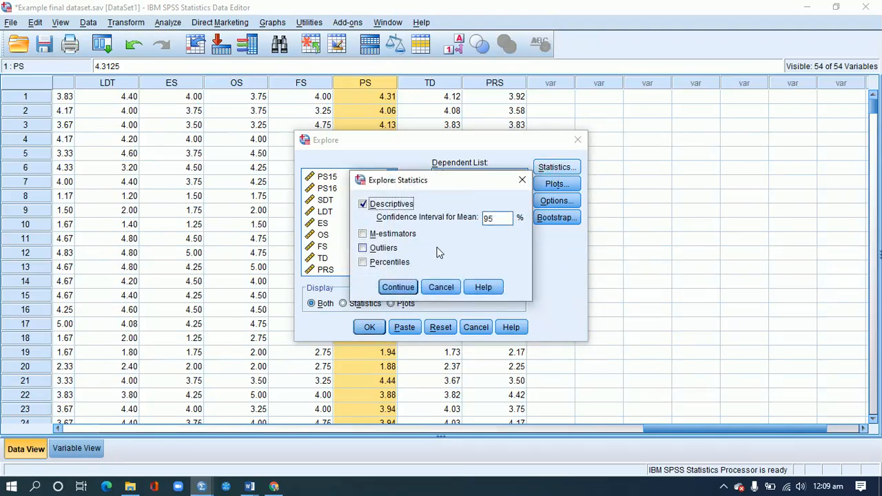
left_click(411, 285)
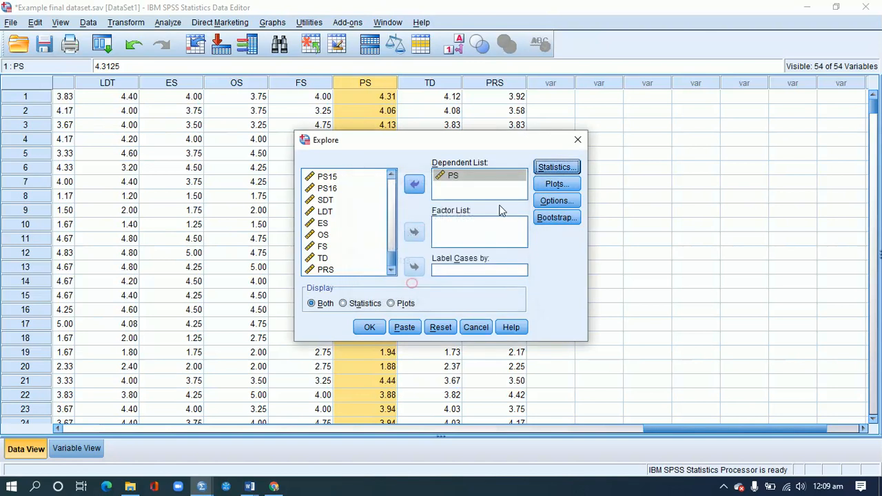
left_click(556, 184)
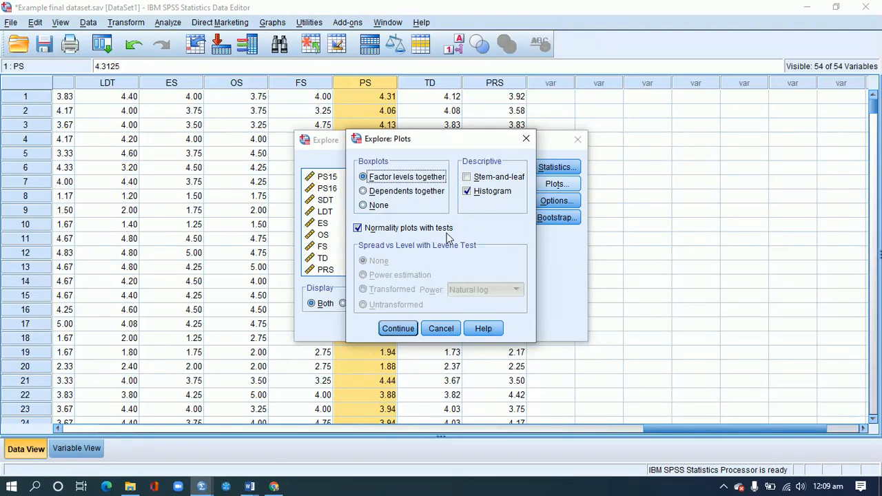
left_click(406, 328)
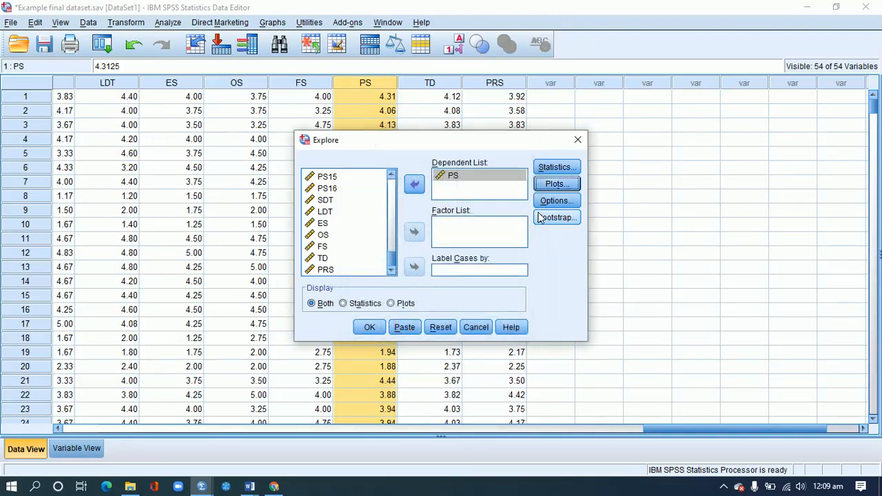
left_click(554, 201)
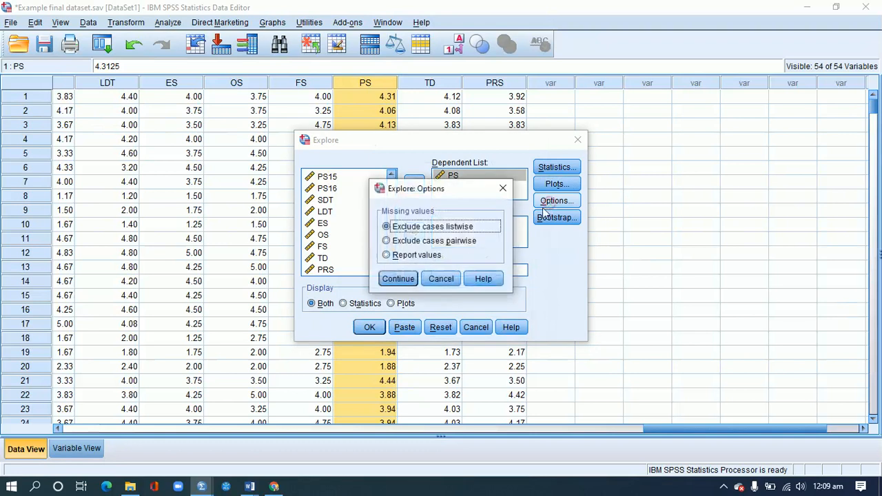
left_click(503, 189)
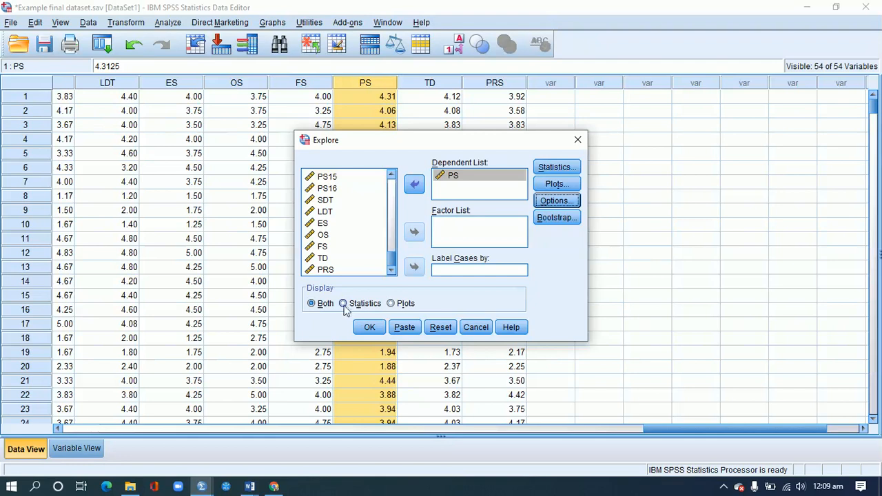
left_click(370, 328)
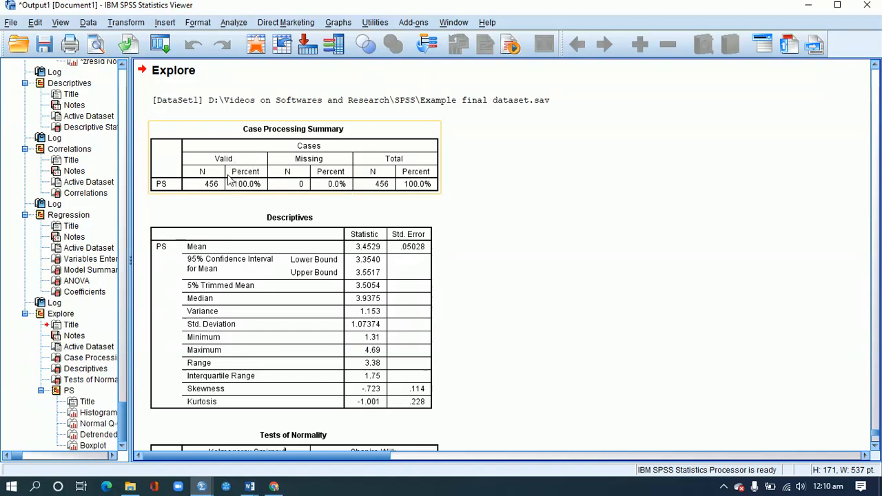
Examine the Explore output for PS down to the Tests of Normality table with Kolmogorov-Smirnov and Shapiro-Wilk results.
left_click(875, 446)
left_click(875, 446)
left_click(875, 445)
left_click(875, 446)
left_click(875, 446)
left_click(875, 445)
left_click(875, 446)
left_click(875, 446)
left_click(875, 446)
left_click(875, 446)
left_click(875, 446)
left_click(875, 446)
left_click(875, 446)
left_click(875, 446)
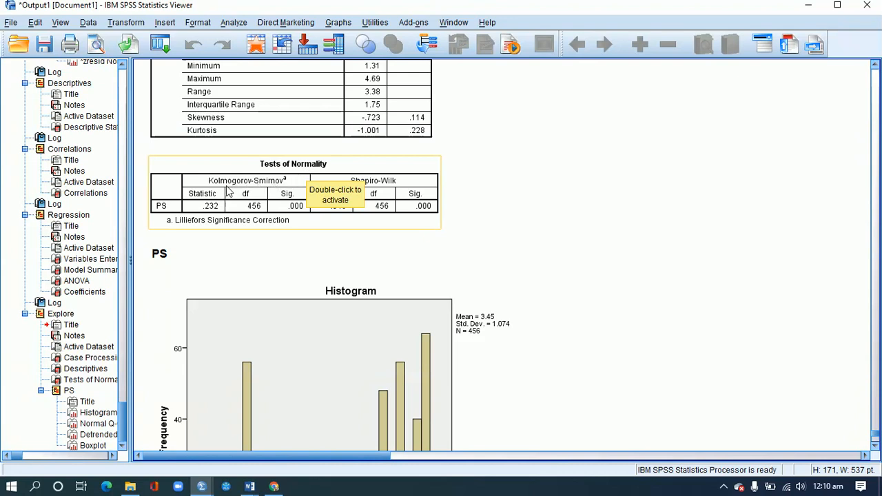
left_click(383, 194)
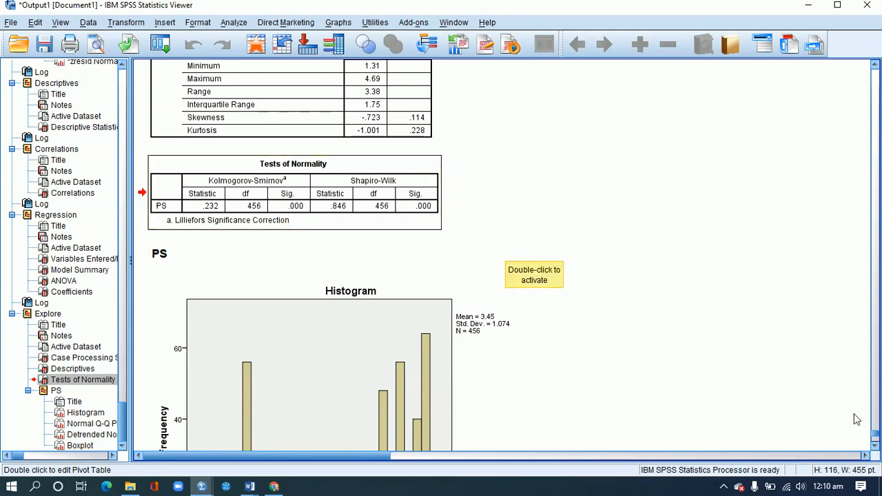
Examine the histogram, normal and detrended Q-Q plots, and boxplot of PS in the output.
left_click(874, 446)
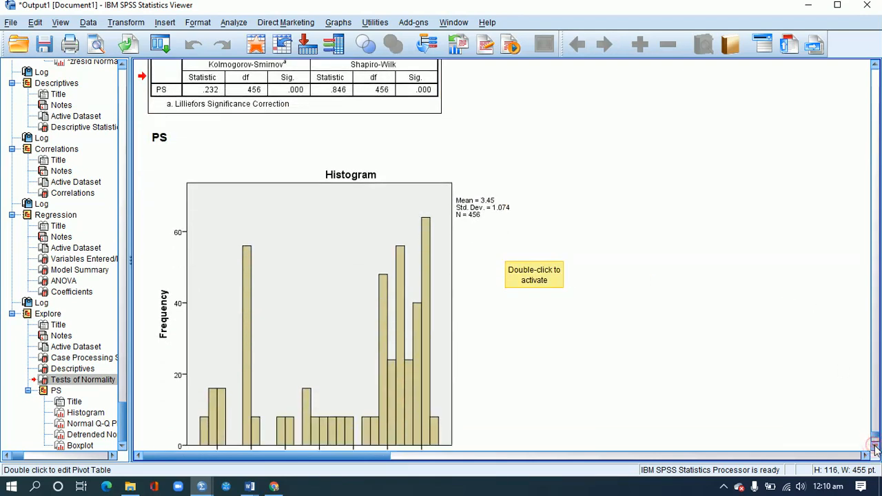
left_click(875, 446)
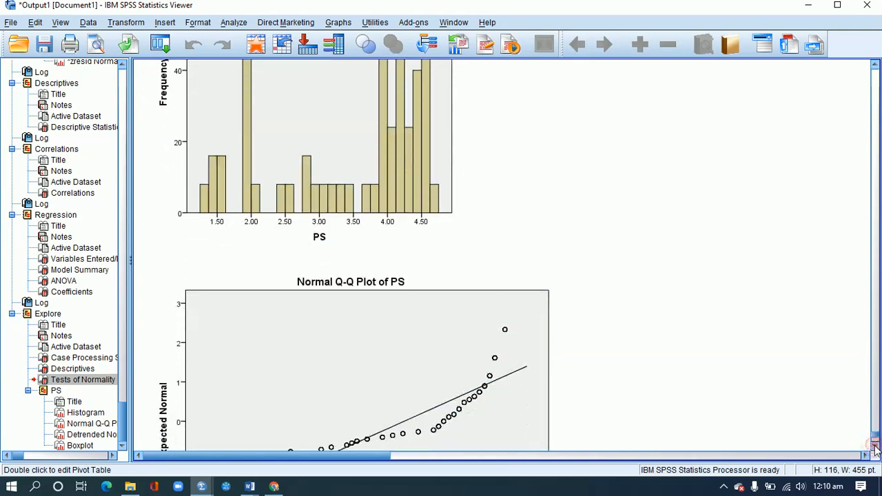
left_click(875, 447)
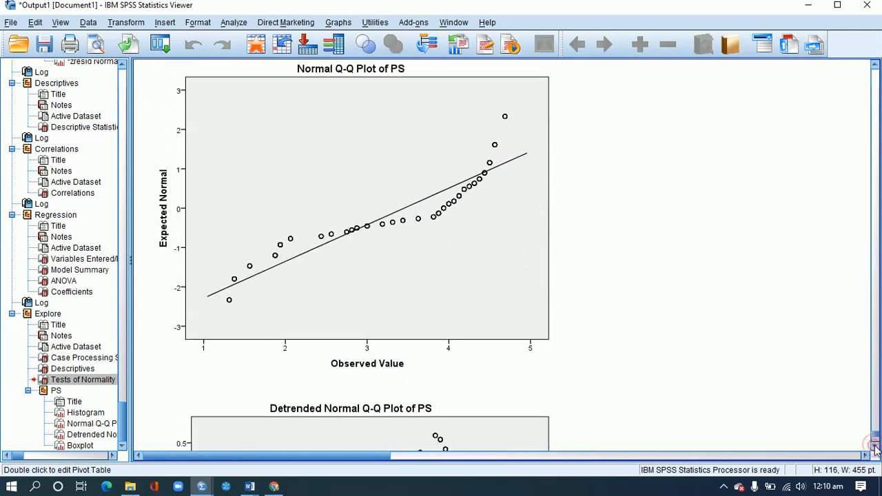
left_click(875, 446)
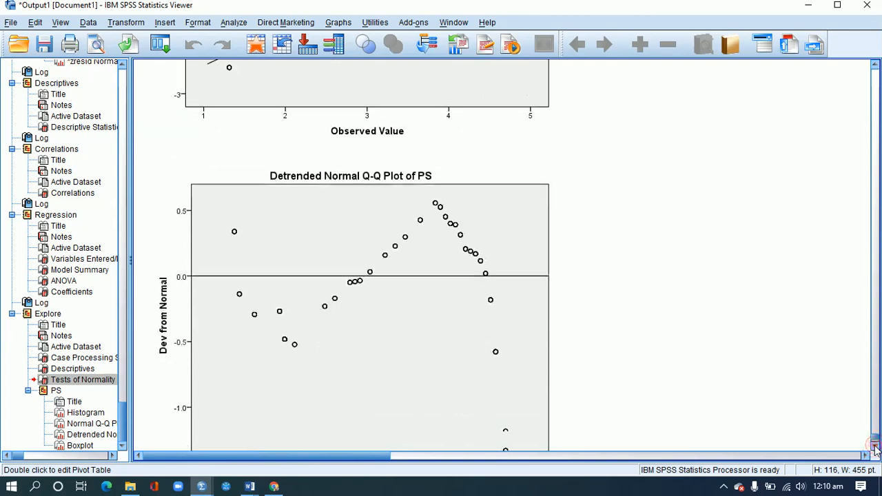
left_click(875, 446)
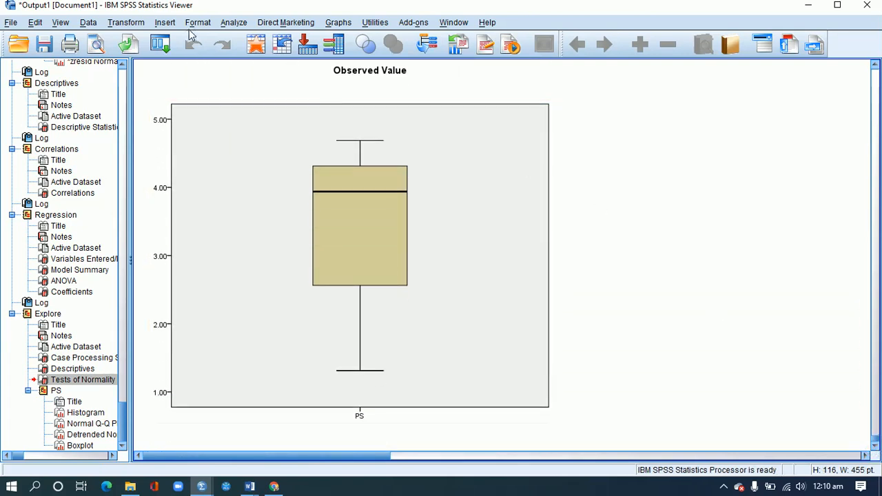
Open Linear Regression with PS as dependent and TD and PRS as independents, keeping the Estimates and Model fit statistics.
left_click(232, 23)
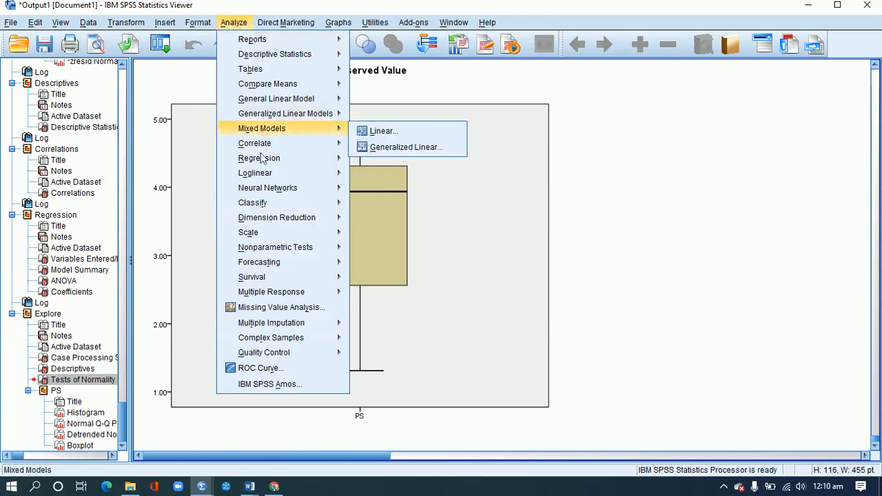
mouse_move(258, 234)
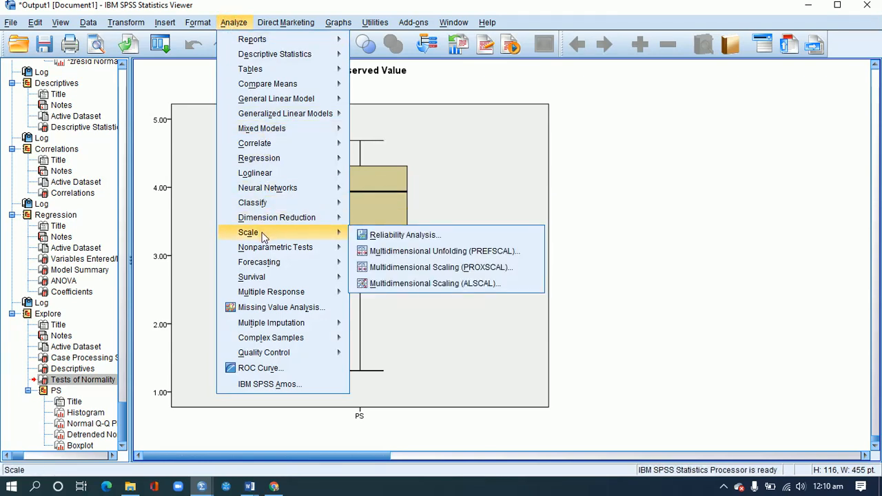
mouse_move(266, 161)
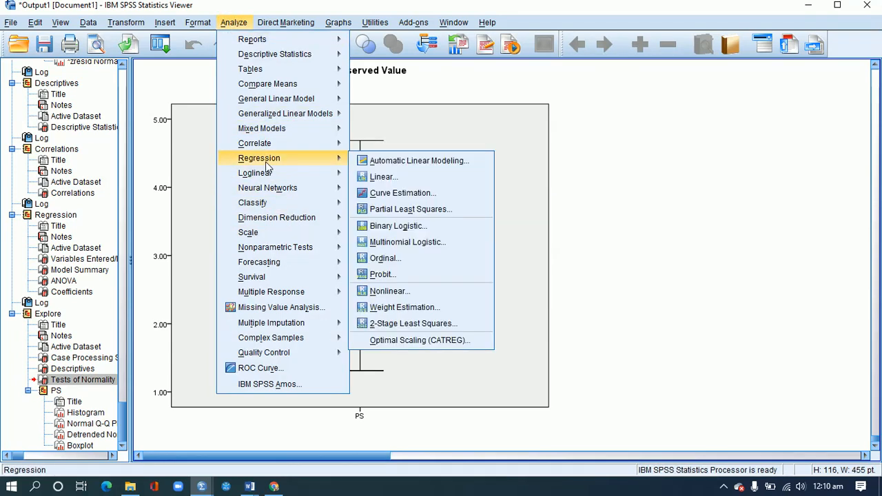
left_click(379, 178)
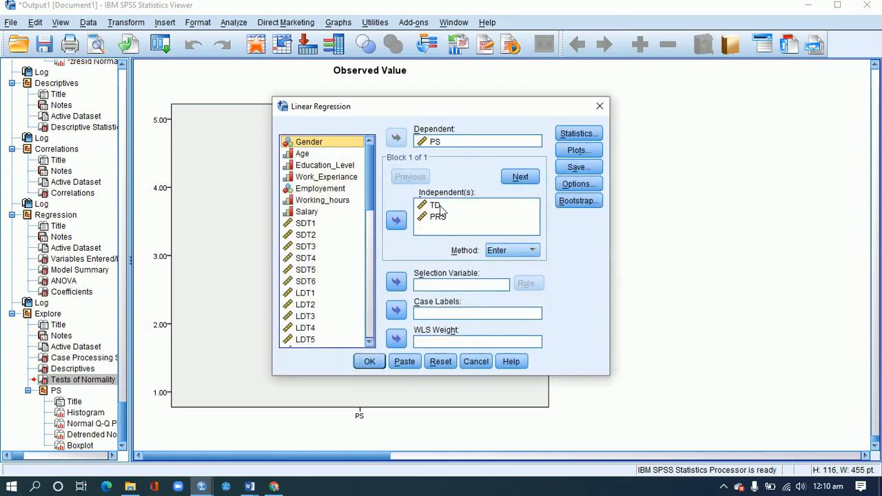
left_click(437, 207)
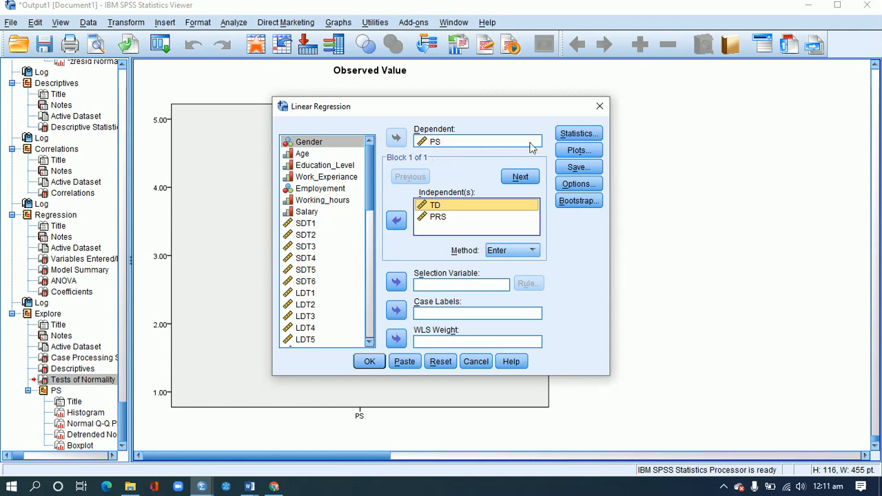
left_click(503, 145)
left_click(572, 137)
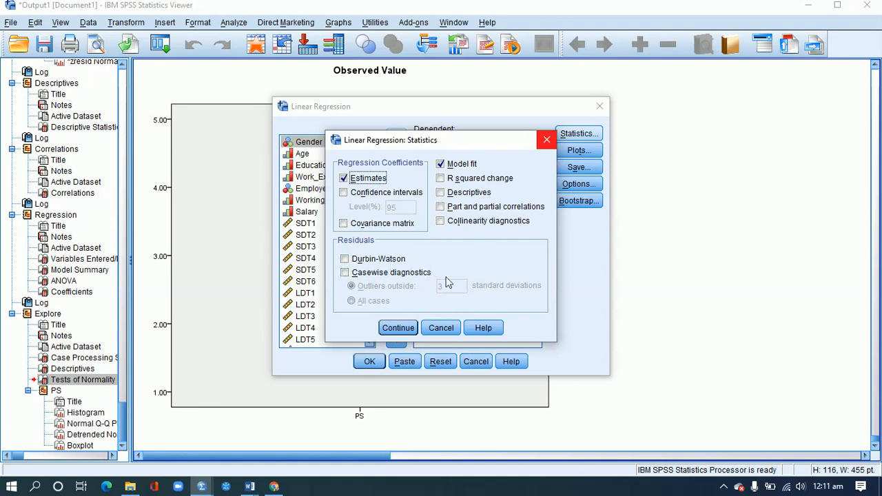
left_click(398, 328)
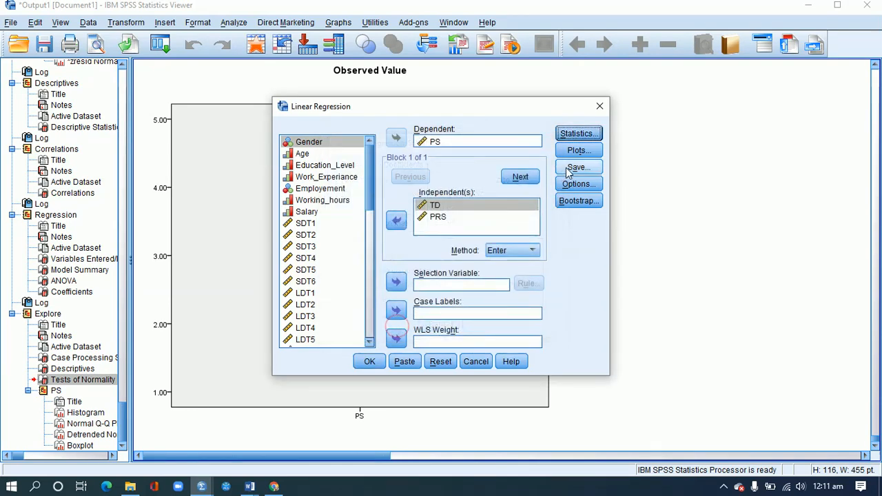
Add the standardized residual histogram and normal probability plot, keep the default regression options, and run the linear regression.
left_click(577, 150)
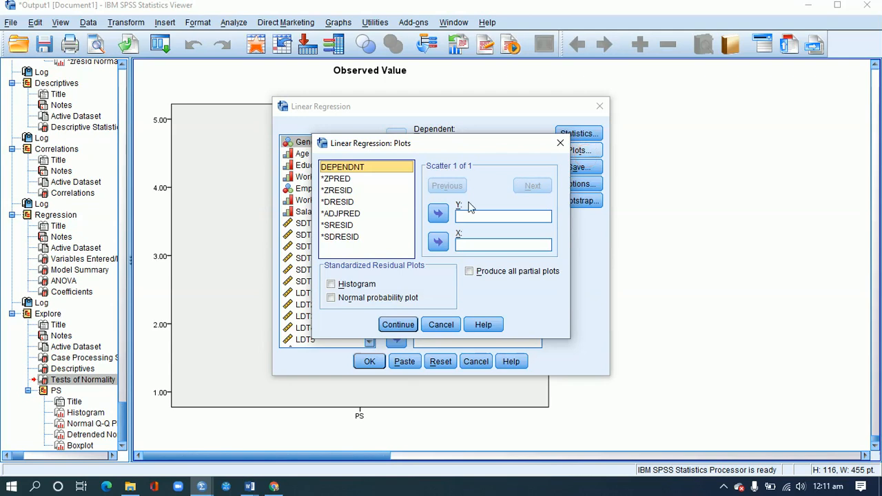
left_click(348, 286)
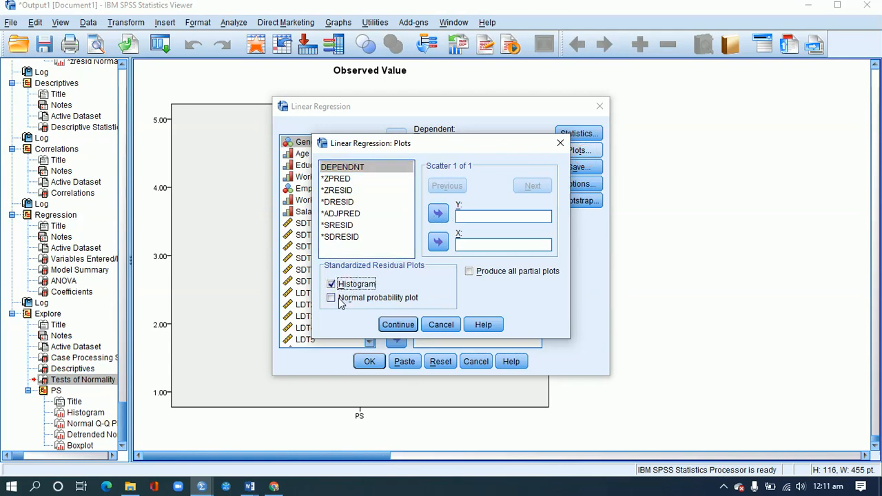
left_click(340, 302)
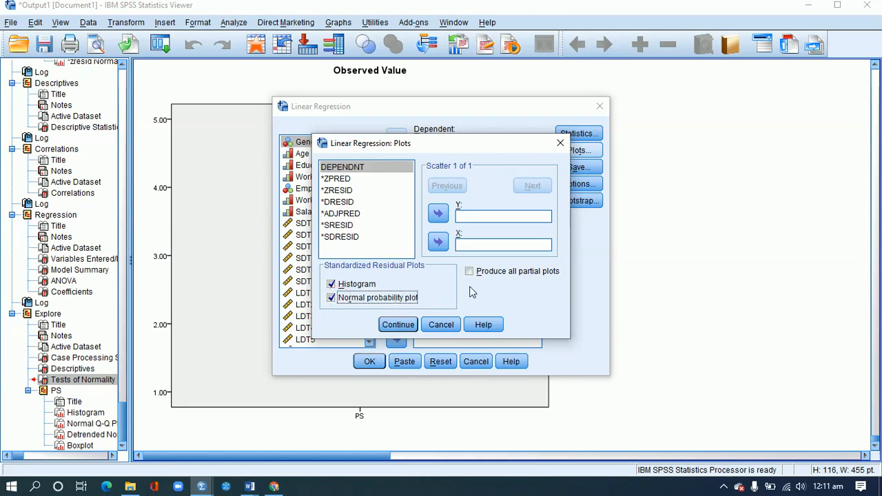
left_click(399, 325)
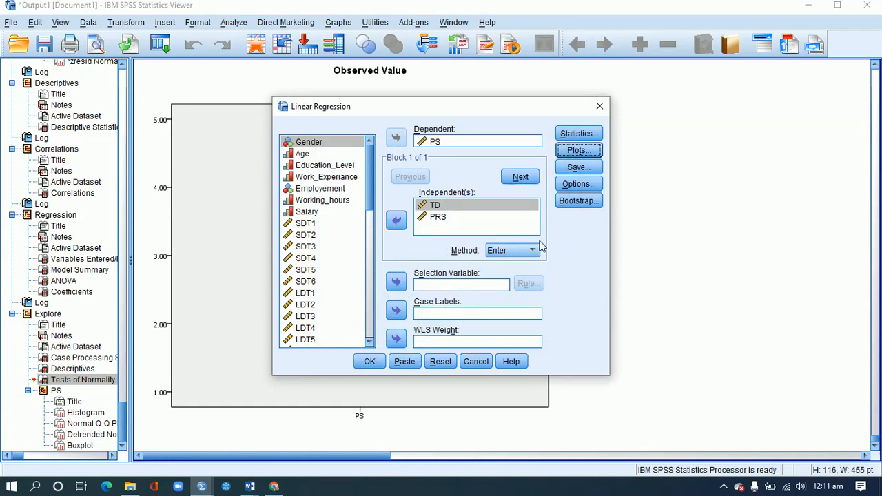
left_click(578, 183)
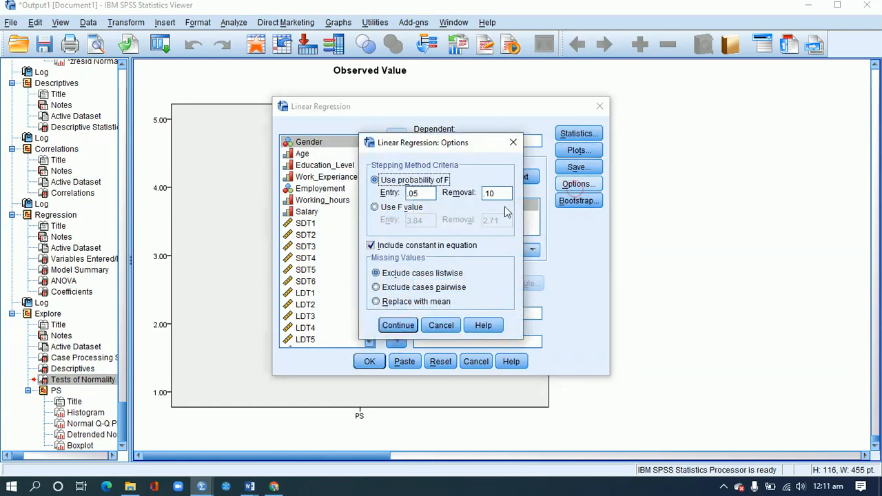
left_click(513, 142)
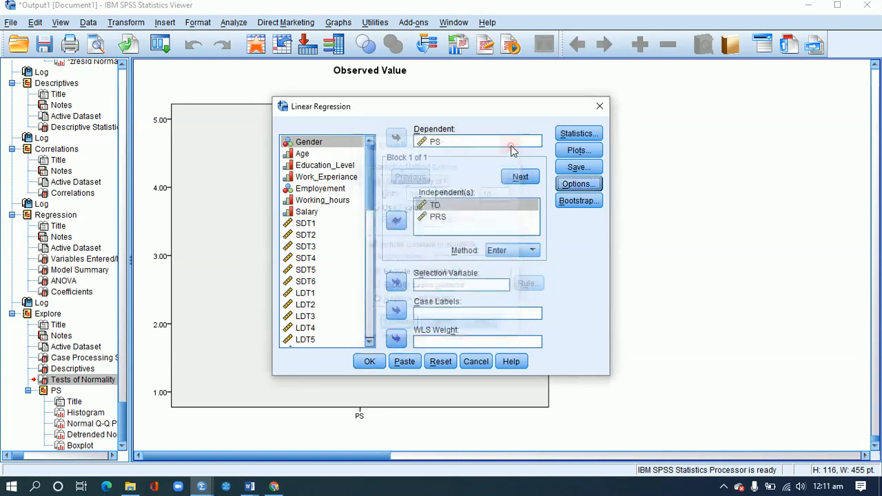
left_click(379, 362)
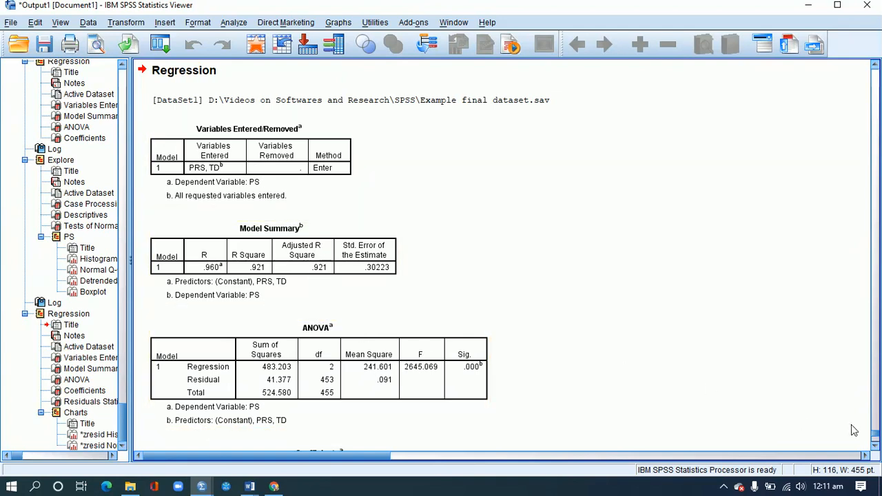
Copy the regression standardized residual histogram from the output and switch to Contents SPSS.docx in Word.
left_click(877, 445)
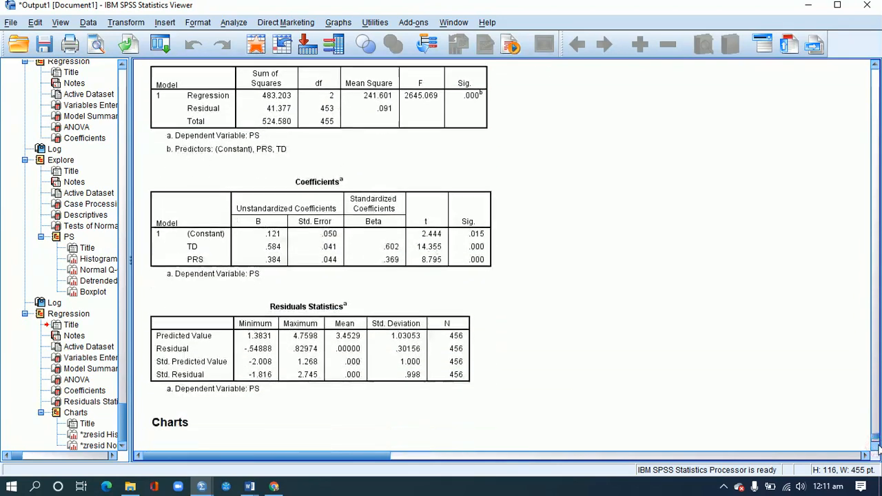
left_click(876, 447)
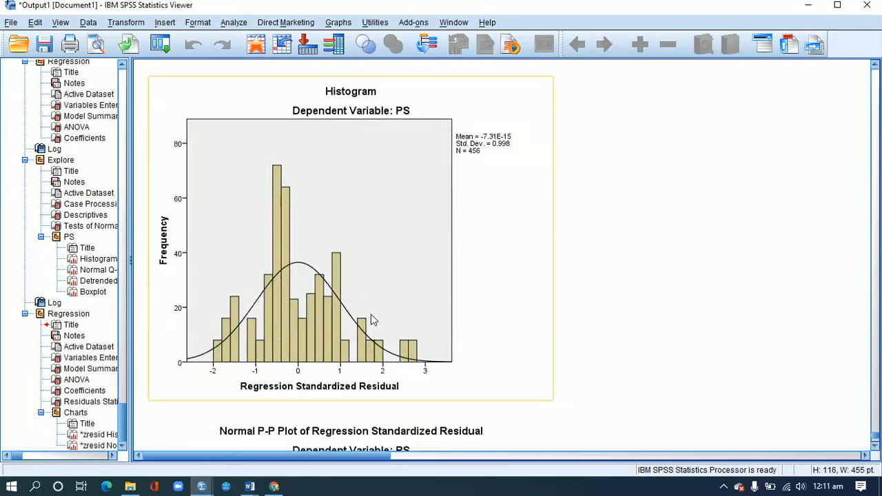
left_click(328, 305)
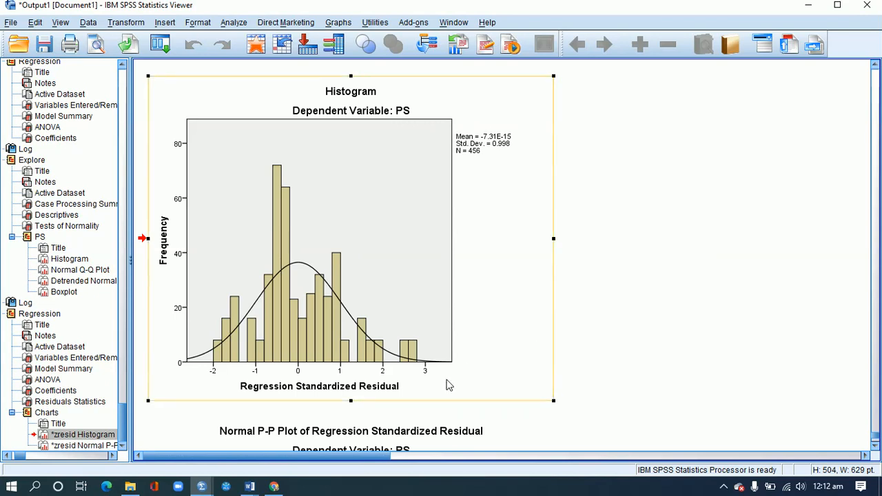
mouse_move(256, 488)
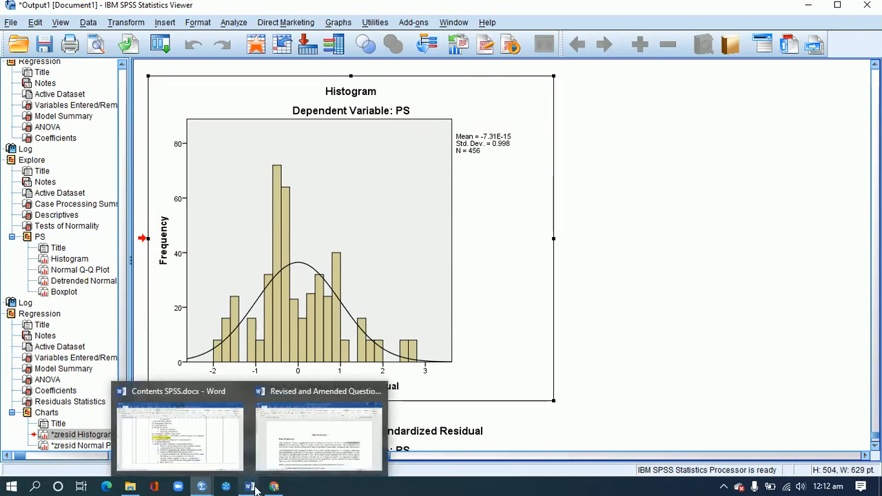
left_click(183, 434)
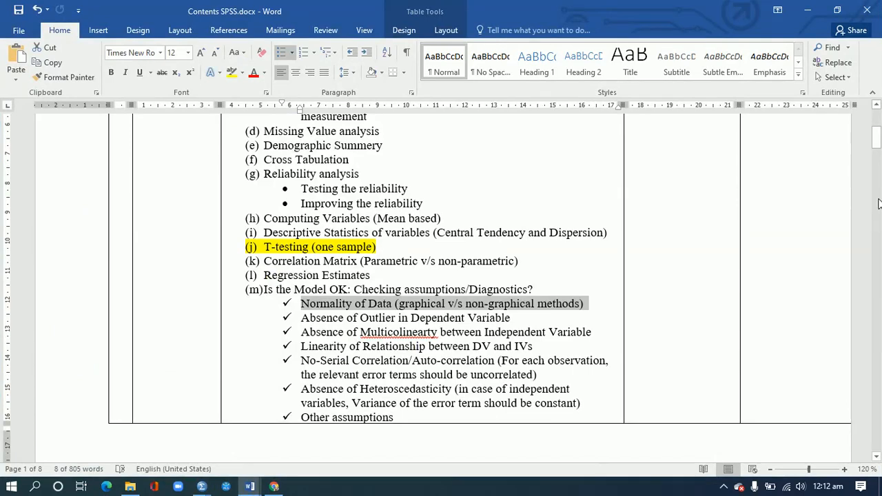
Paste the histogram on a new line at the end of the document, below the coefficients table, and centre it.
left_click_drag(878, 150, 878, 455)
left_click(488, 297)
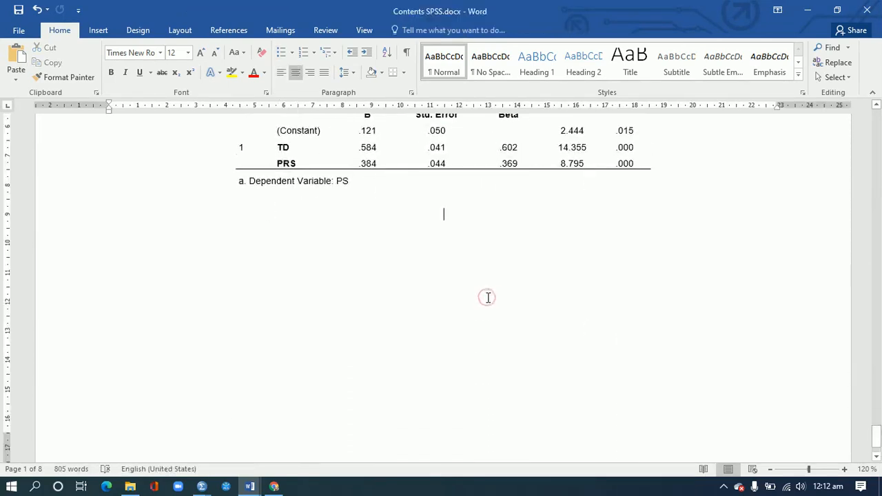
key("Return")
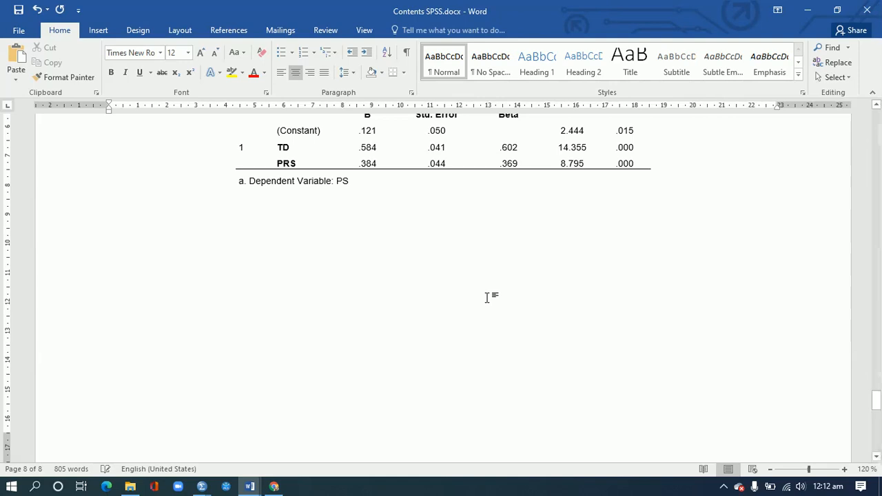
key("ctrl+v")
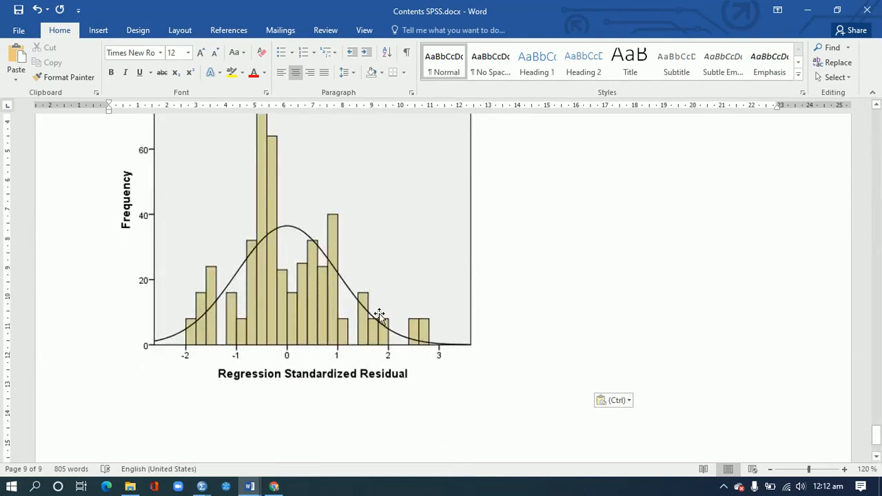
left_click(308, 172)
left_click(297, 74)
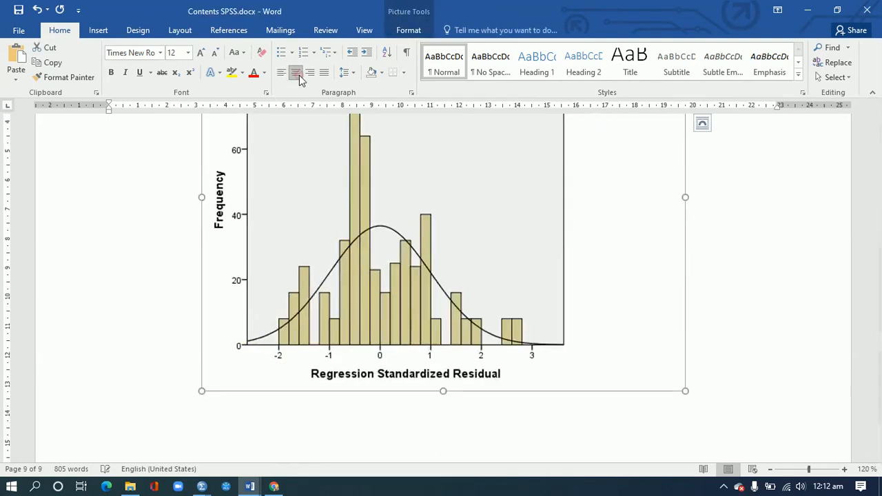
Add the centred caption "Figure 1: Testing Normality using Bell shaped curve" below the histogram.
left_click_drag(878, 445, 877, 415)
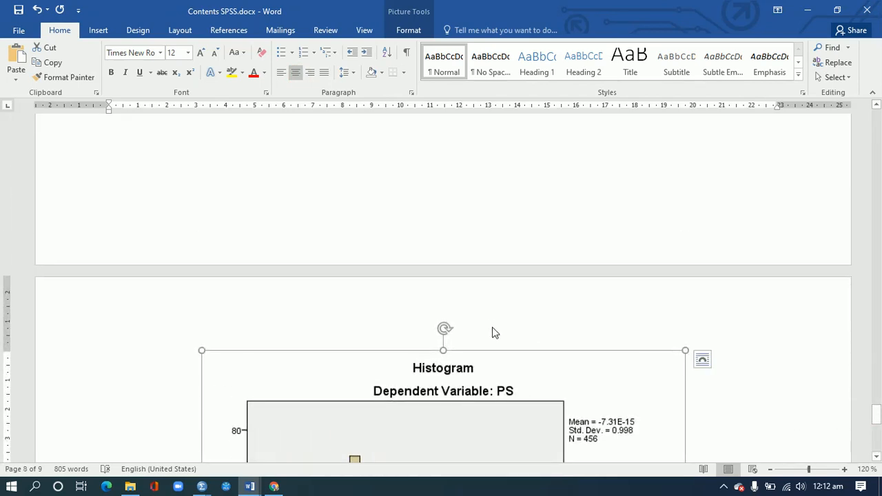
left_click_drag(877, 414, 877, 441)
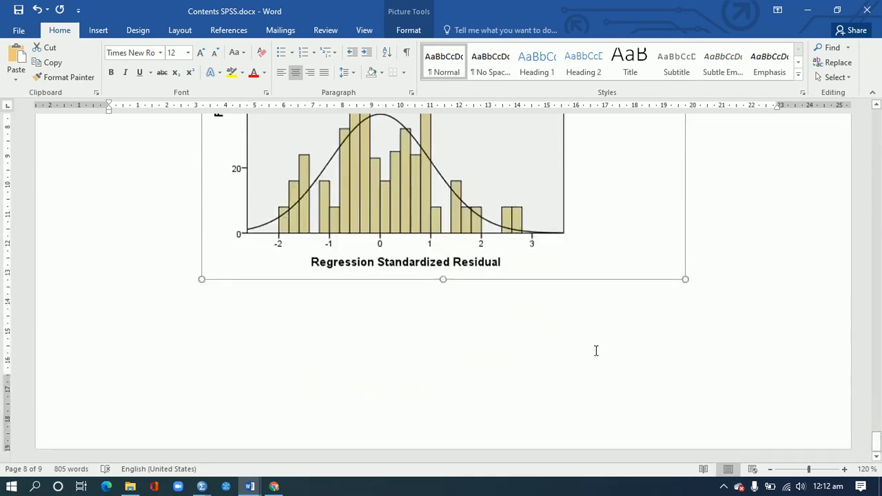
left_click(471, 289)
type("Figure 1: Testing Norma")
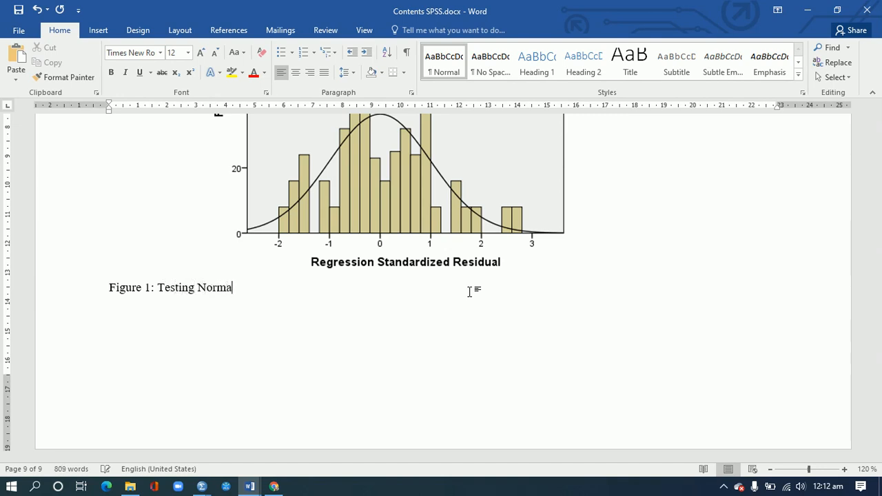
type("using Be")
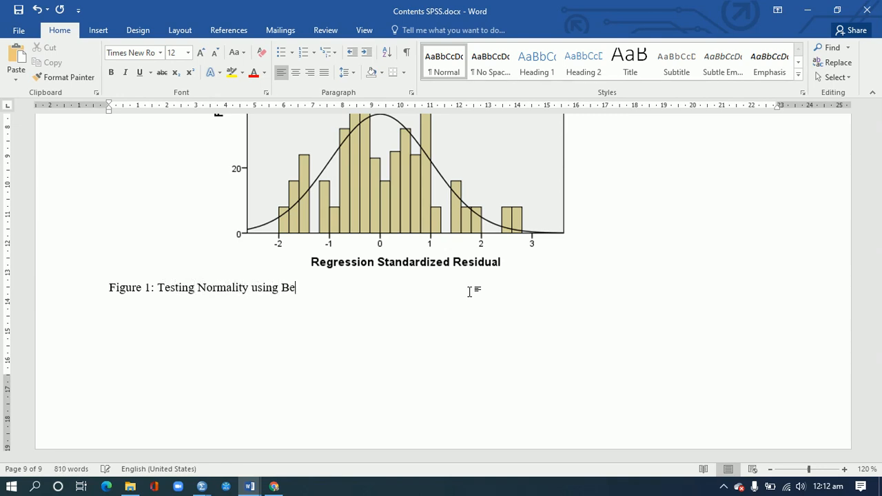
type("ll shapped curve")
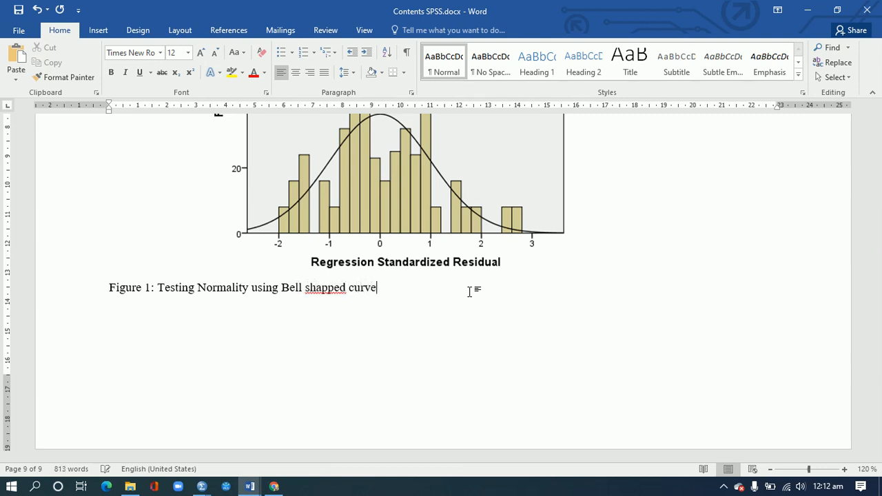
key("ctrl+e")
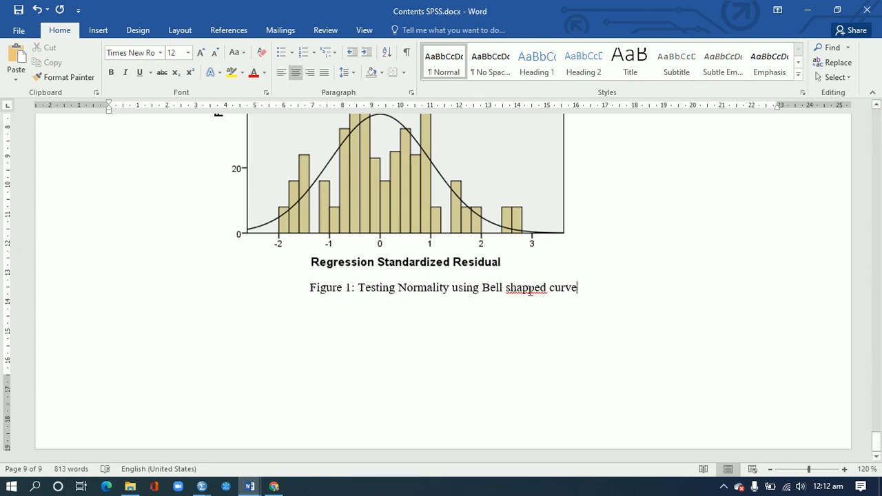
right_click(530, 291)
left_click(556, 301)
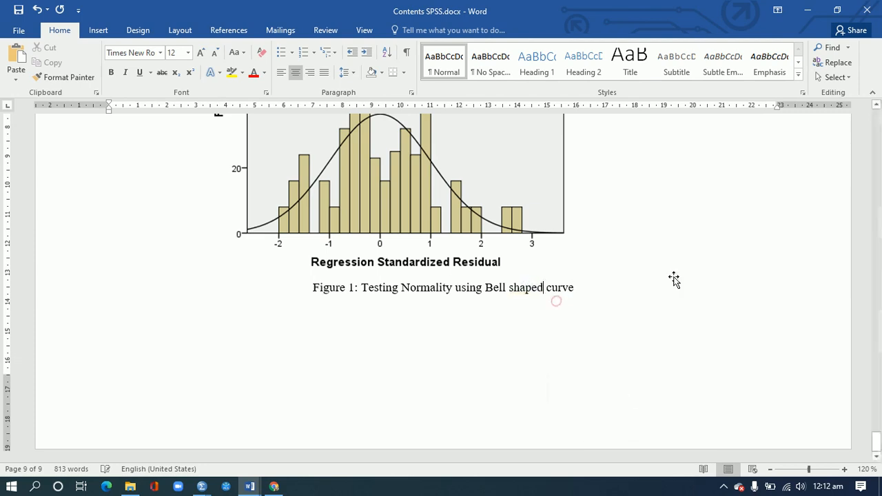
left_click_drag(877, 441, 878, 432)
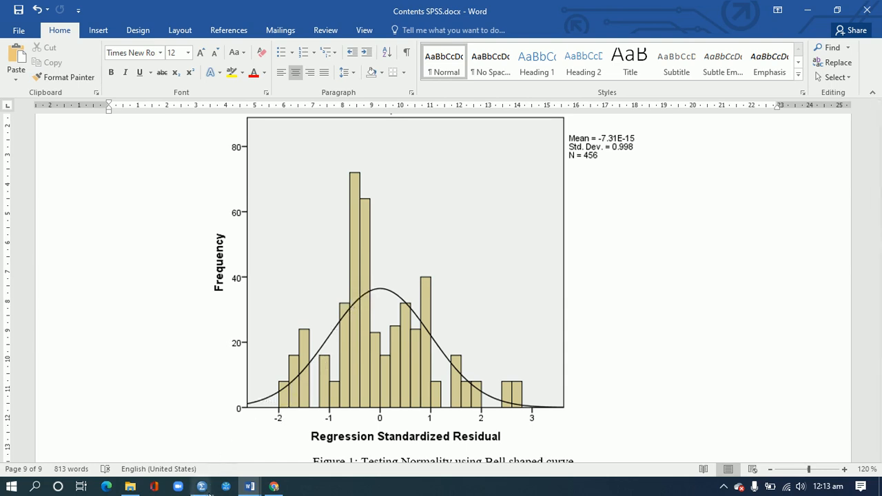
Copy the Normal P-P Plot of Regression Standardized Residual from the SPSS output and return to Contents SPSS.docx in Word.
mouse_move(203, 489)
left_click(167, 448)
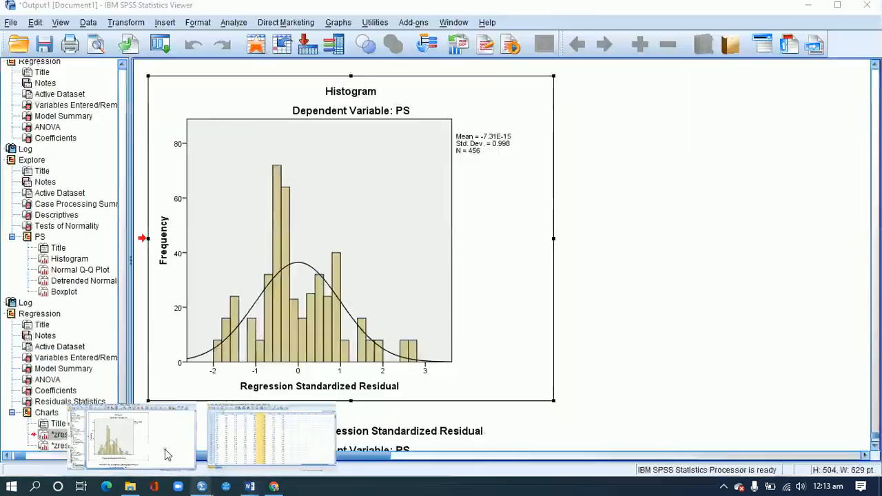
left_click(876, 446)
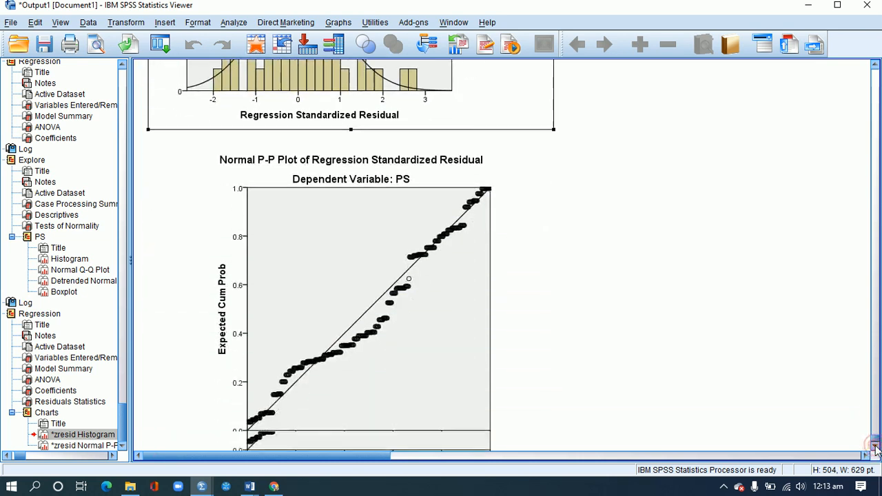
left_click(365, 315)
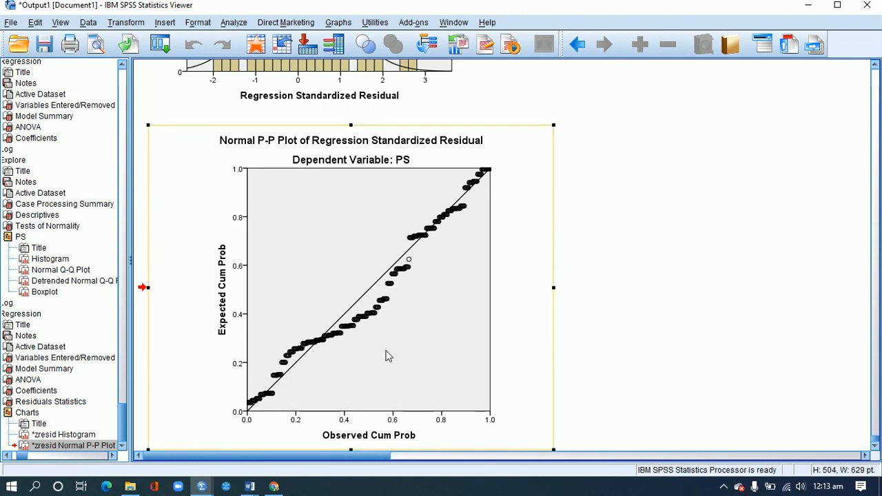
left_click(252, 487)
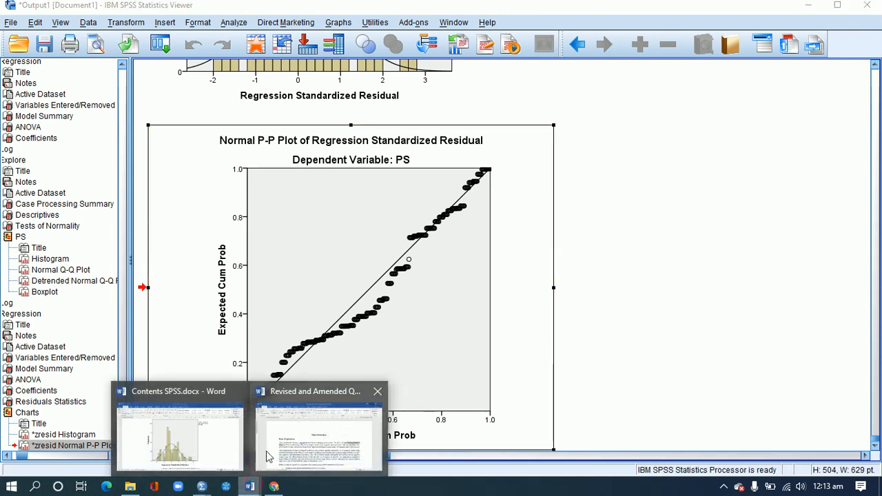
left_click(212, 444)
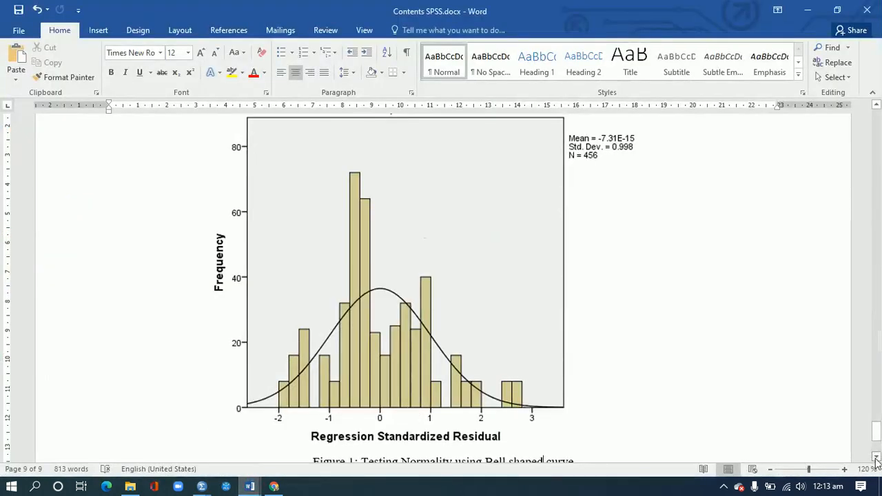
Paste the P-P plot on a new line below the Figure 1 caption and centre it.
left_click(875, 457)
left_click(876, 458)
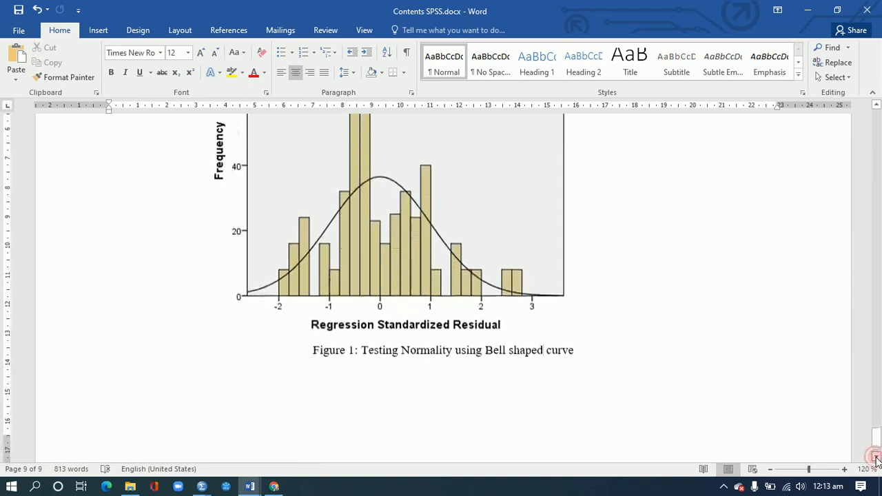
left_click(468, 367)
double_click(468, 367)
key("Return")
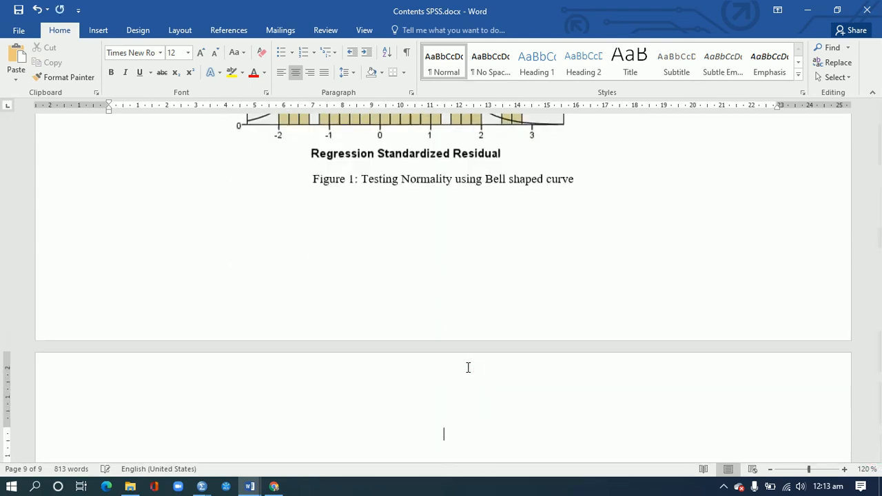
key("ctrl+v")
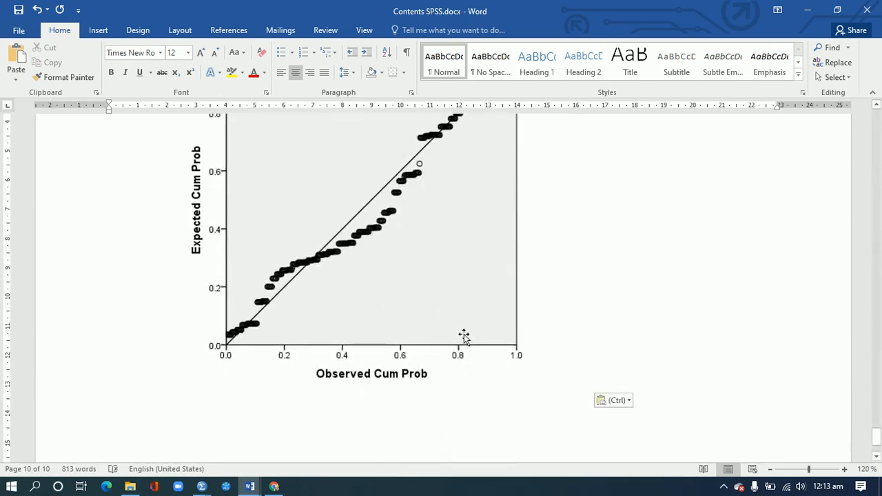
left_click(460, 328)
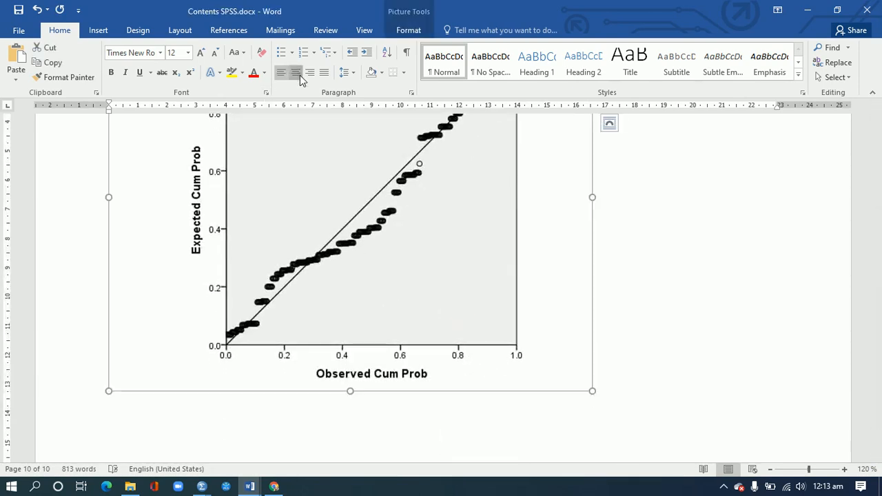
left_click(295, 72)
Add the centred caption "Figure 2. Normal Plots" below the P-P plot and review the figure.
left_click(491, 404)
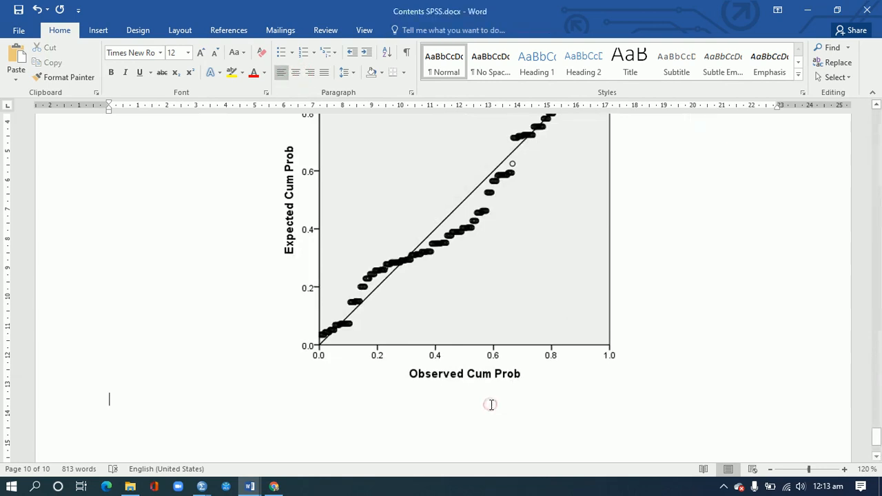
type("Figure 2. Normal Plots")
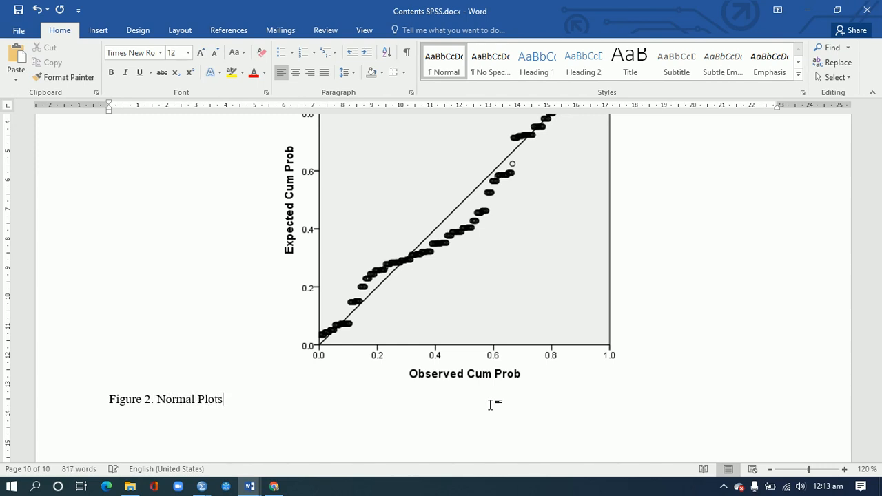
key("ctrl+e")
scroll(880, 435, "up", 3)
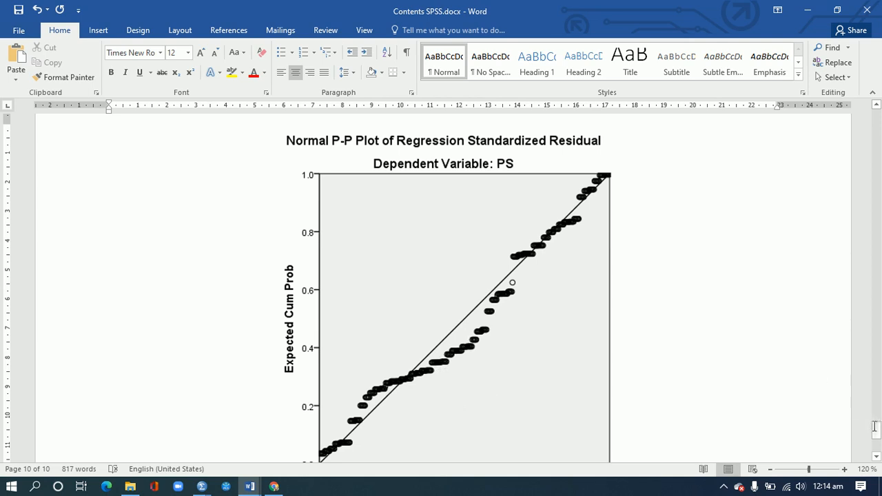
left_click_drag(875, 427, 877, 435)
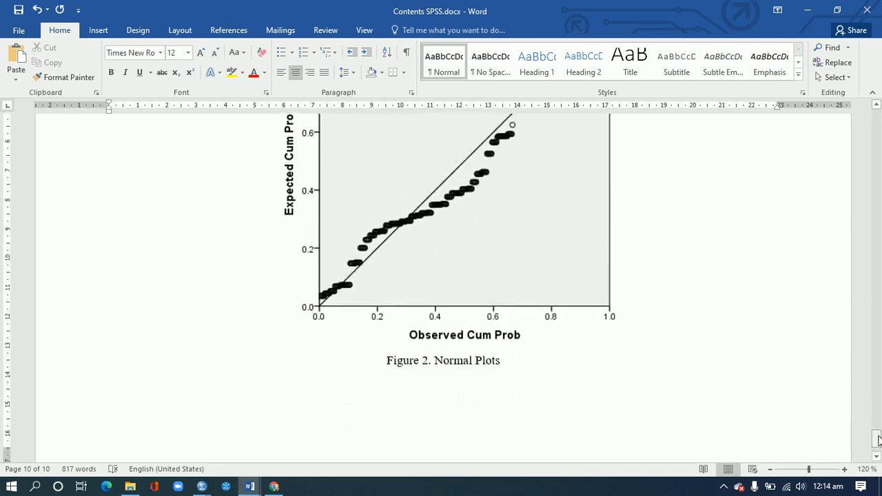
left_click(725, 487)
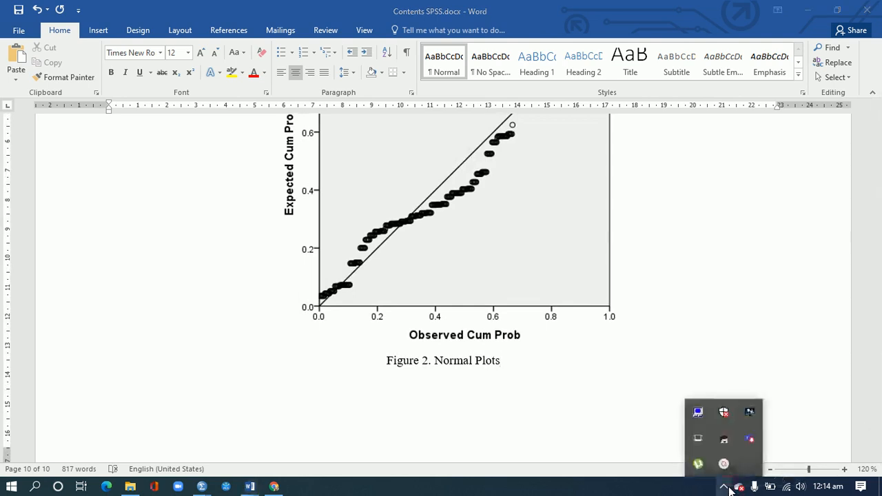
left_click(724, 464)
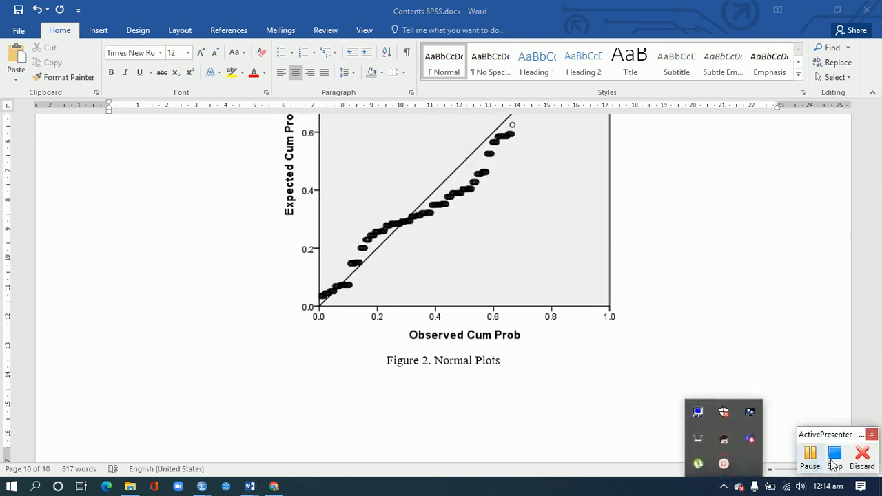